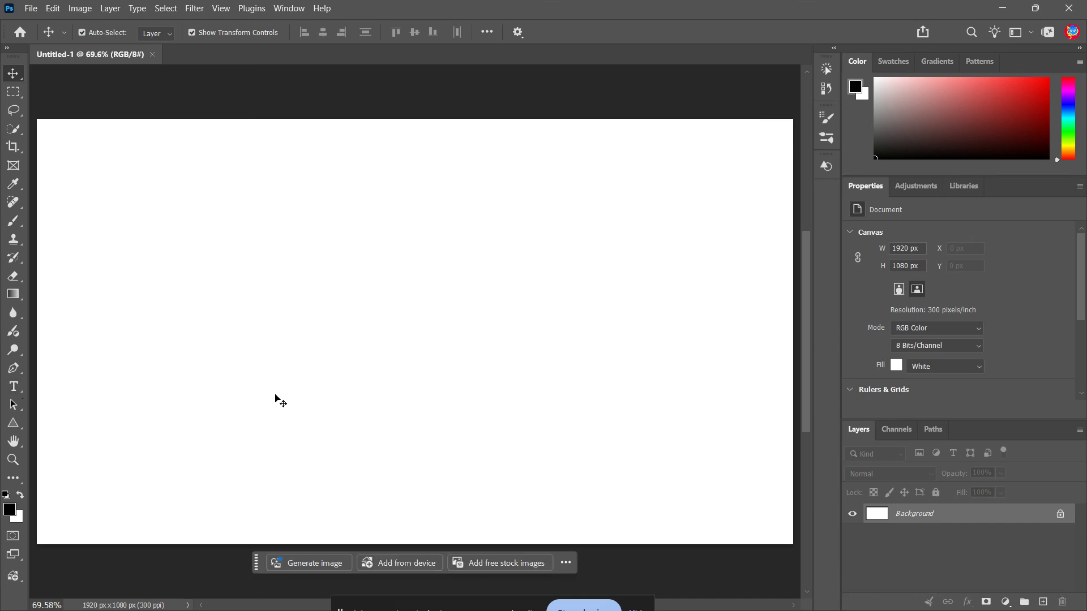
# Place a "Lorem Ipsum" point-text line on the white canvas and set its font to Arial Rounded MT Bold
pyautogui.press('t')
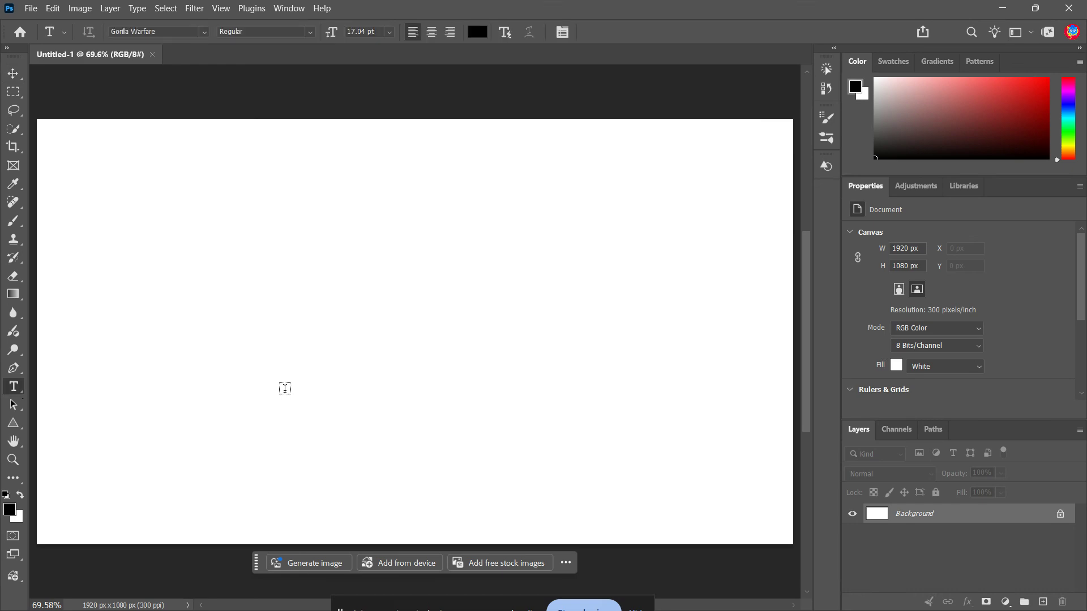
pyautogui.click(243, 252)
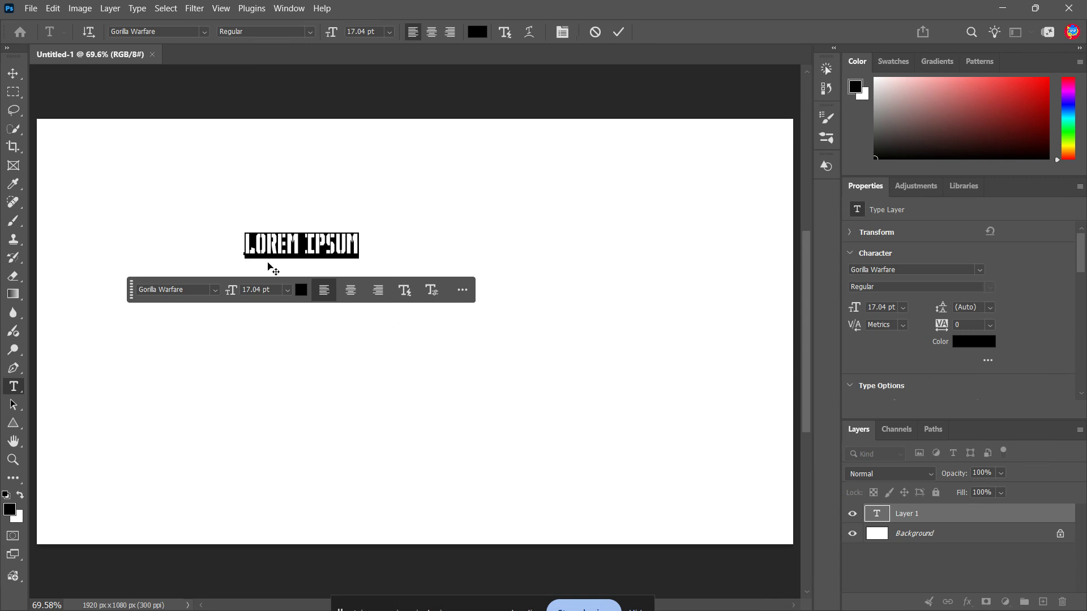
pyautogui.click(205, 32)
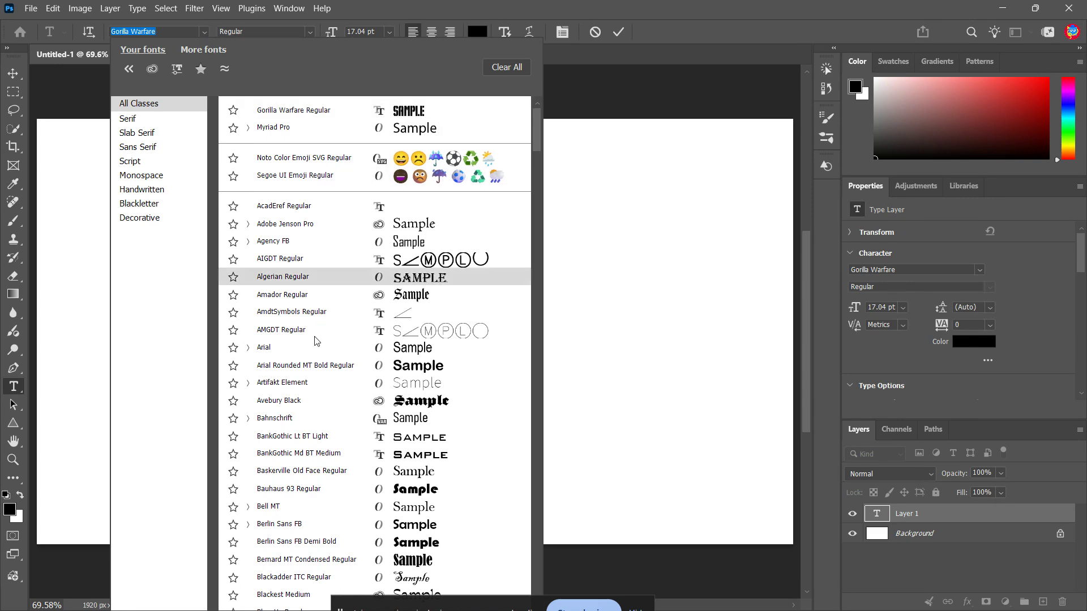
pyautogui.click(313, 366)
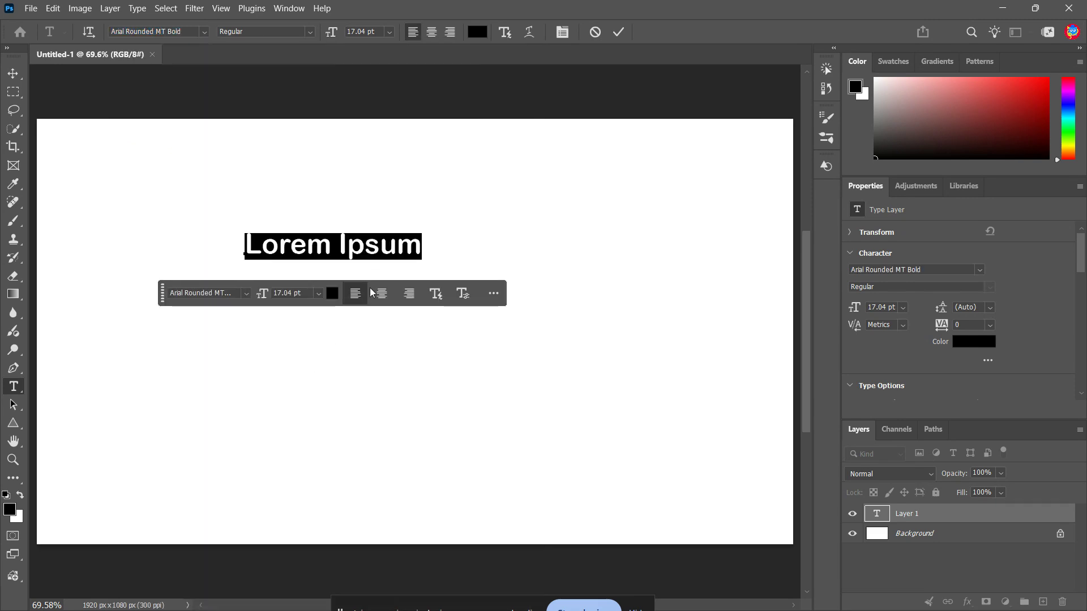
# Enlarge the Lorem Ipsum text to 44 pt and move it to the middle of the canvas
pyautogui.moveTo(328, 29)
pyautogui.mouseDown()
pyautogui.moveTo(360, 33)
pyautogui.moveTo(346, 34)
pyautogui.mouseUp()
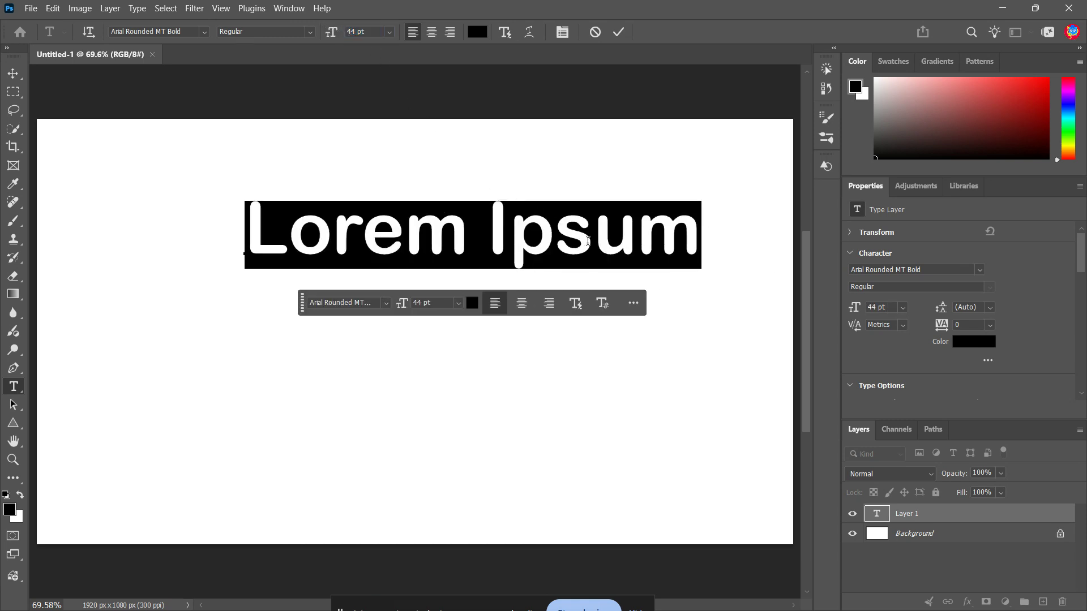
pyautogui.moveTo(672, 279); pyautogui.dragTo(616, 353)
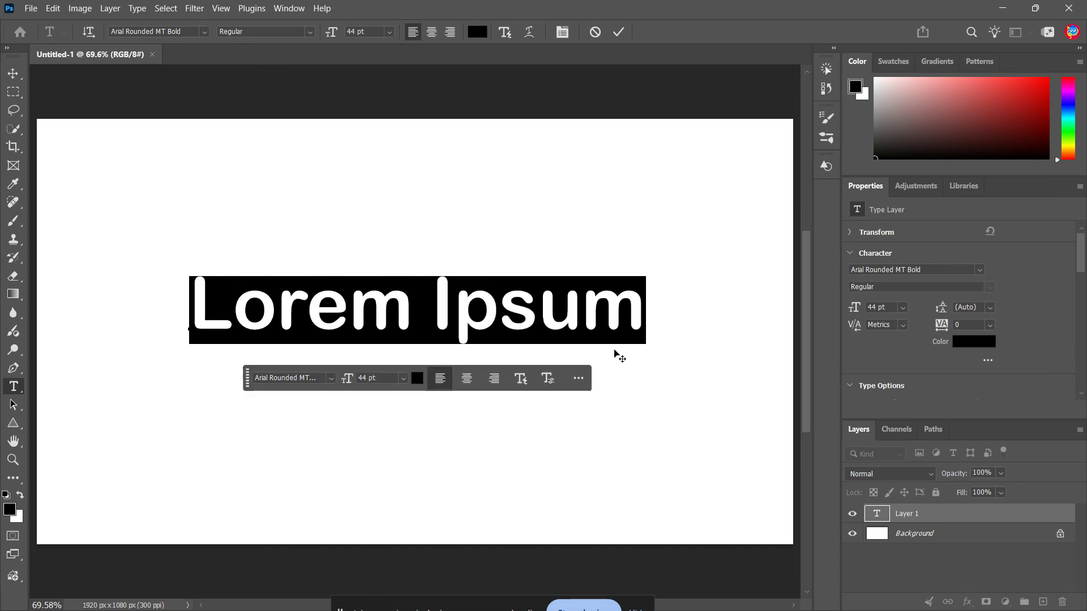
pyautogui.click(312, 31)
pyautogui.click(313, 32)
pyautogui.click(206, 35)
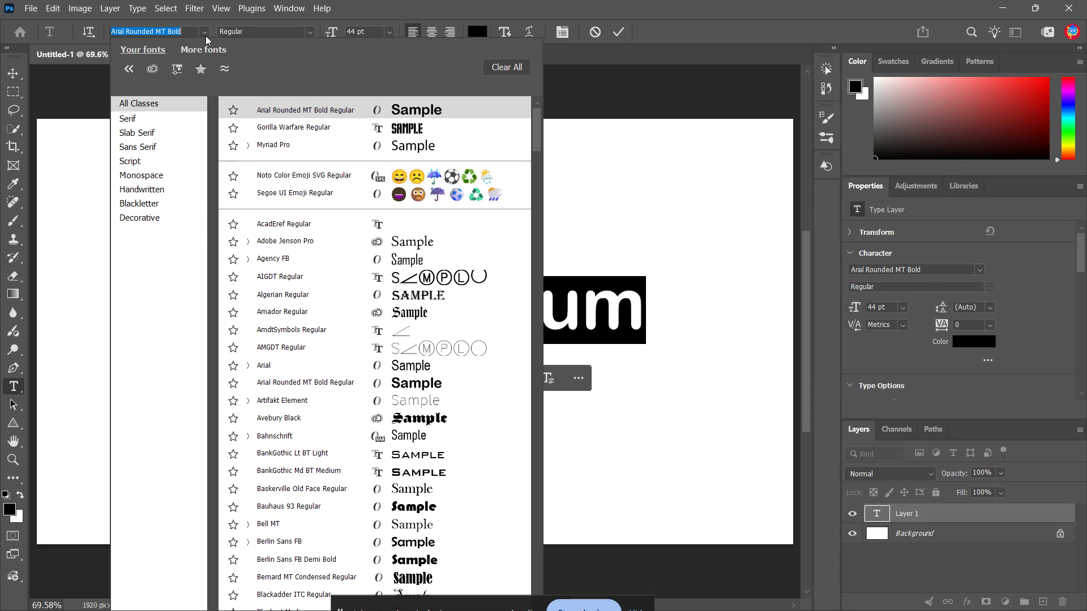
pyautogui.click(205, 35)
pyautogui.click(622, 328)
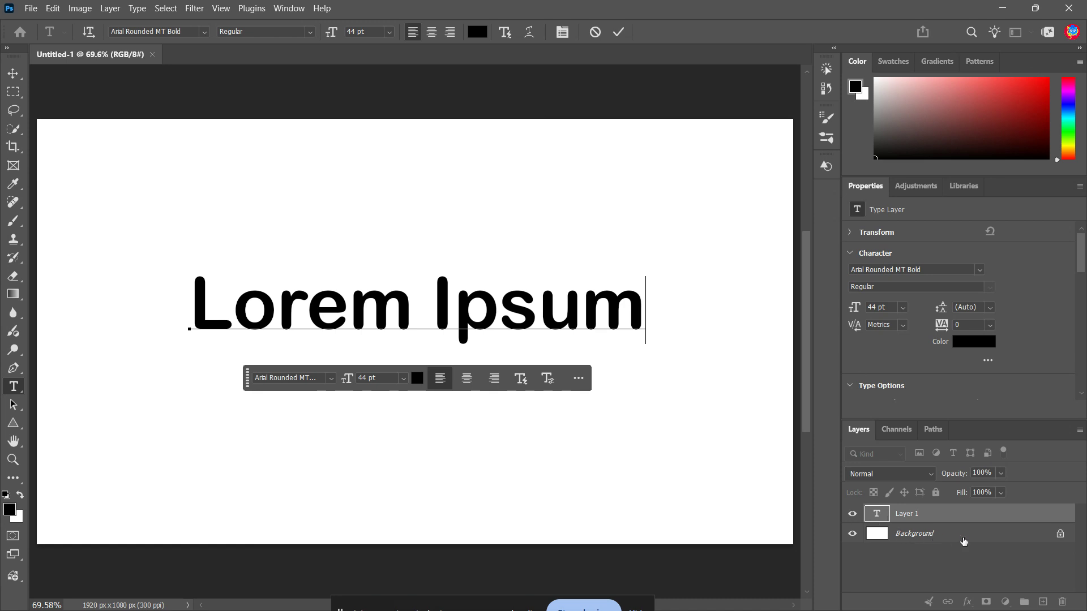
# Commit the text, then add a Gradient Overlay effect to the Lorem Ipsum layer and show its settings
pyautogui.click(945, 514)
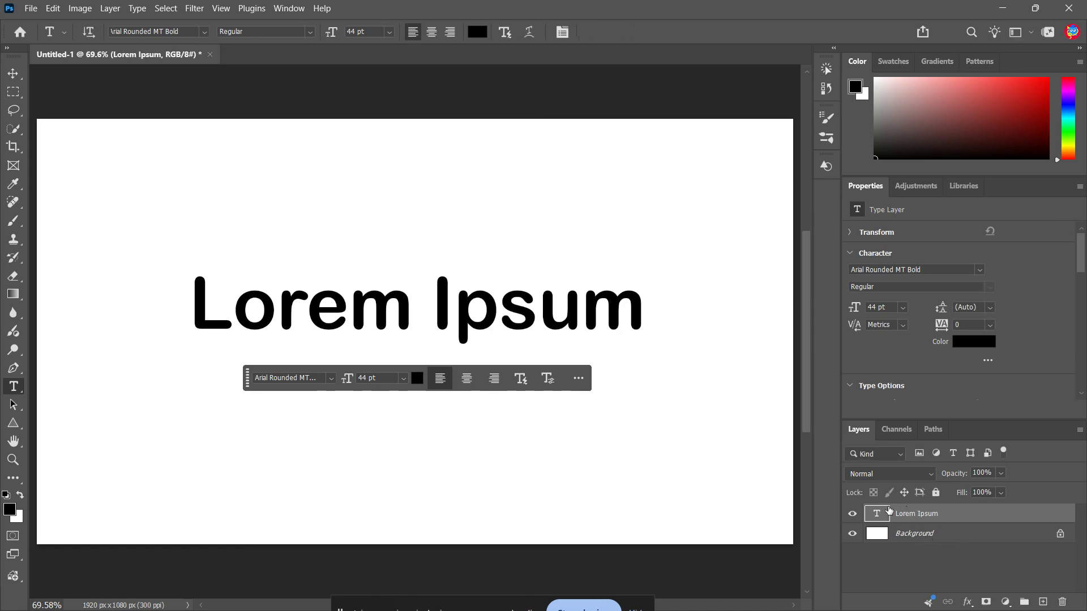
pyautogui.doubleClick(958, 520)
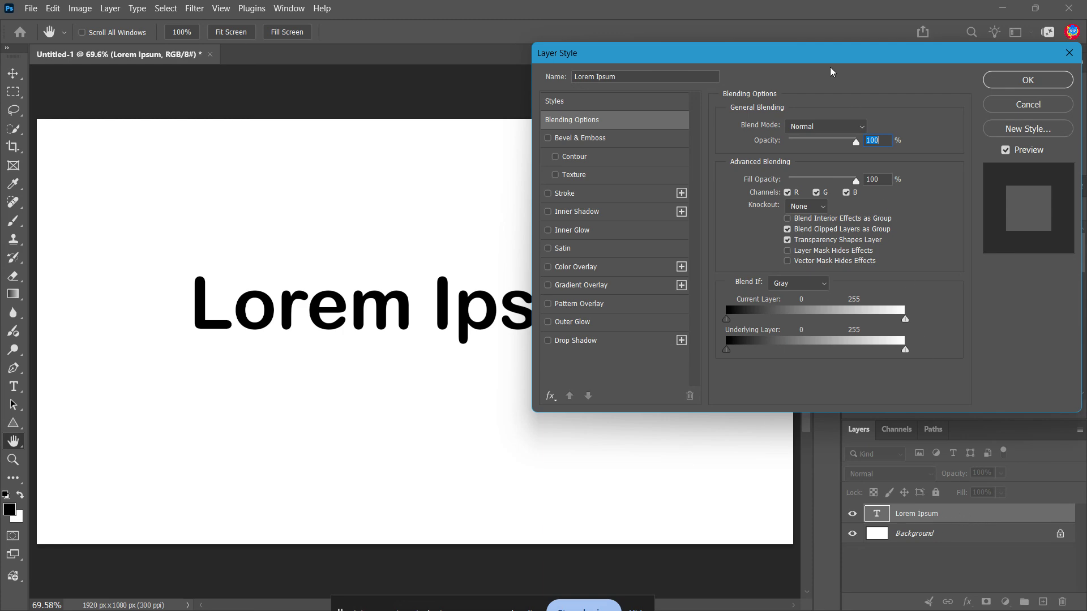
pyautogui.moveTo(792, 62); pyautogui.dragTo(811, 87)
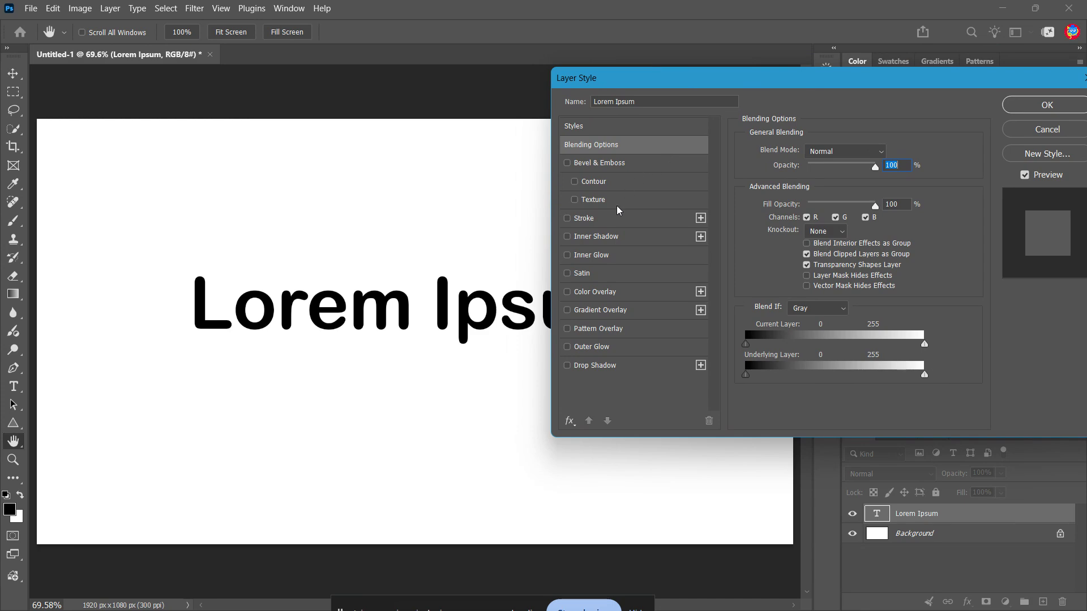
pyautogui.click(567, 311)
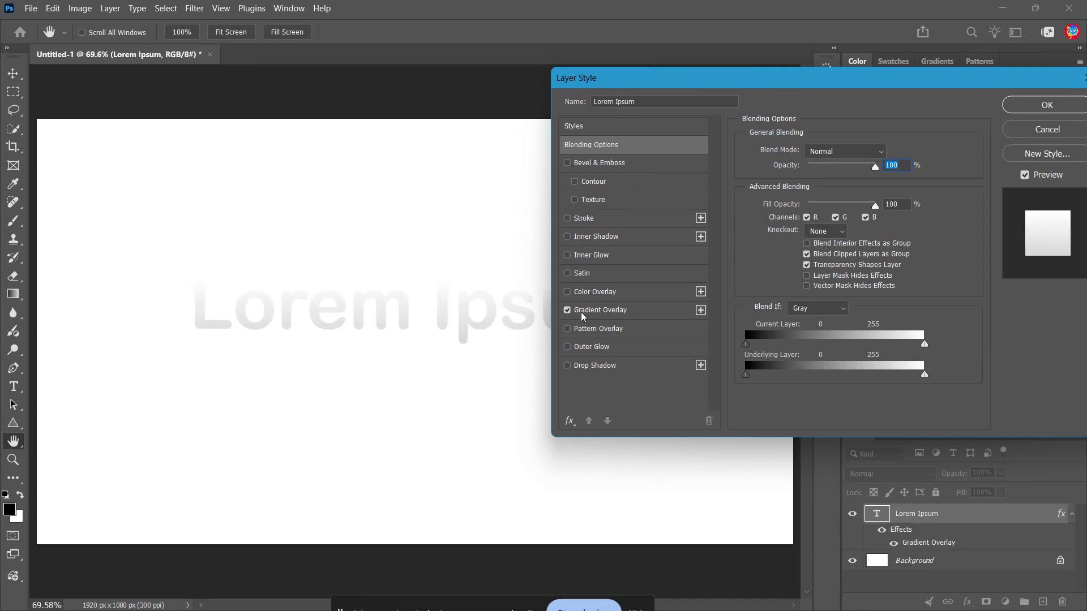
pyautogui.click(600, 313)
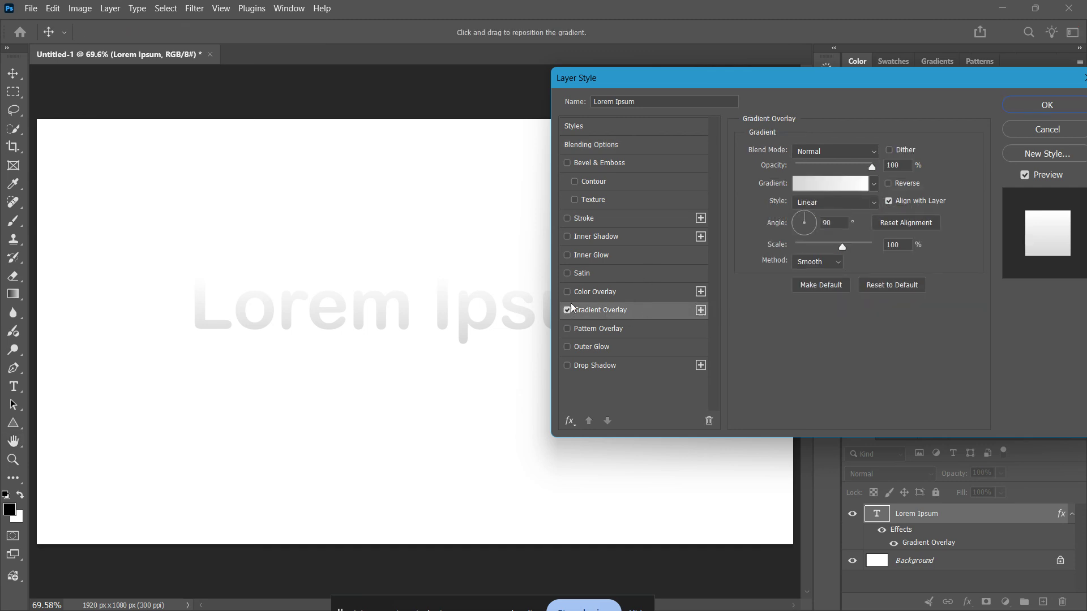
pyautogui.moveTo(632, 85); pyautogui.dragTo(599, 136)
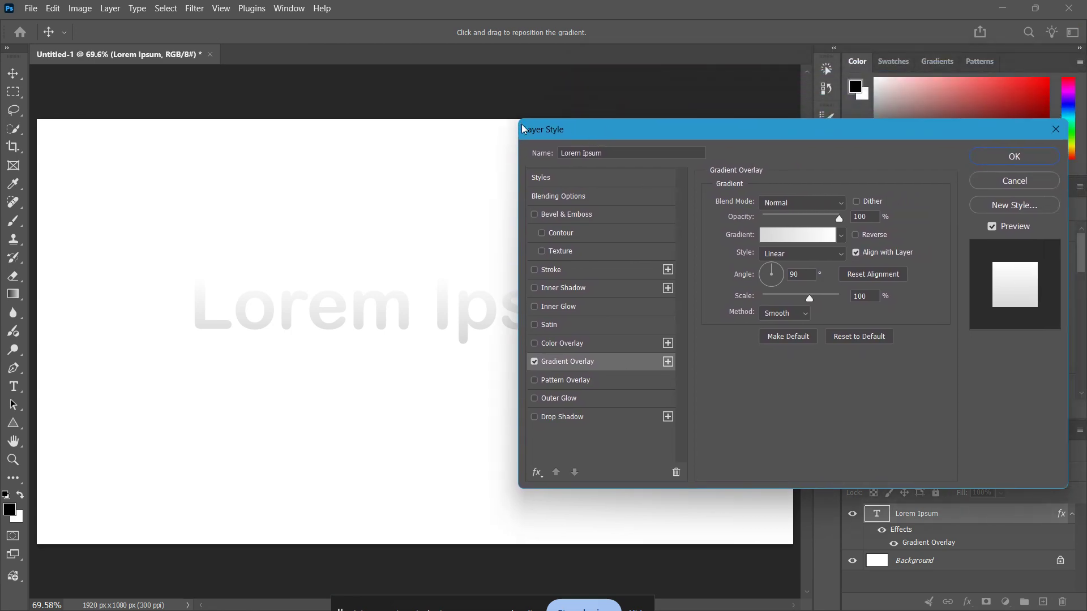
pyautogui.moveTo(530, 130); pyautogui.dragTo(534, 131)
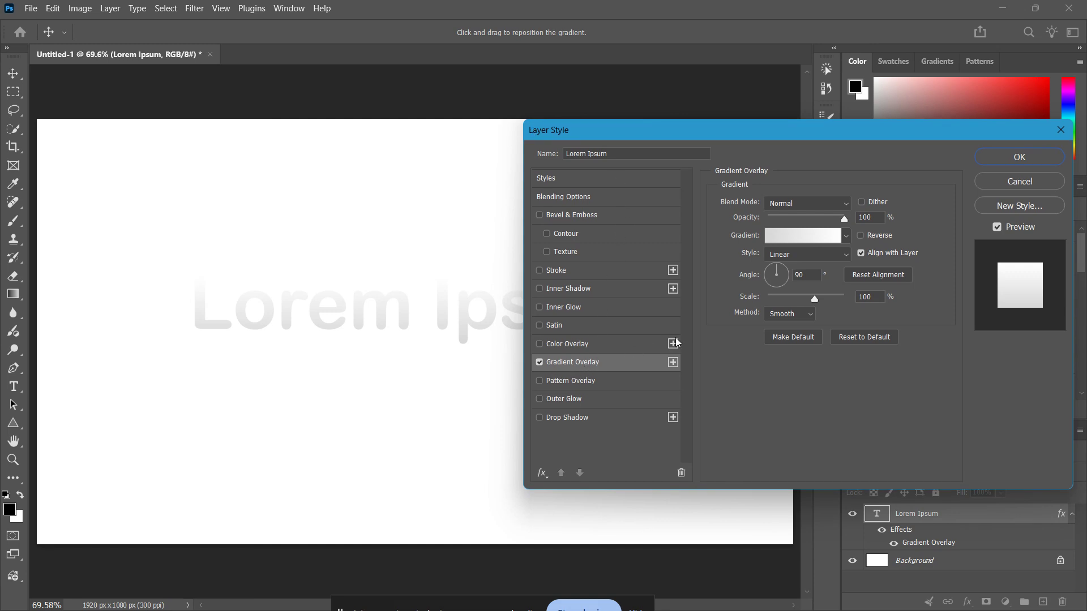
# Examine the blend modes and the Purples and Greens gradient presets available for the overlay
pyautogui.click(820, 203)
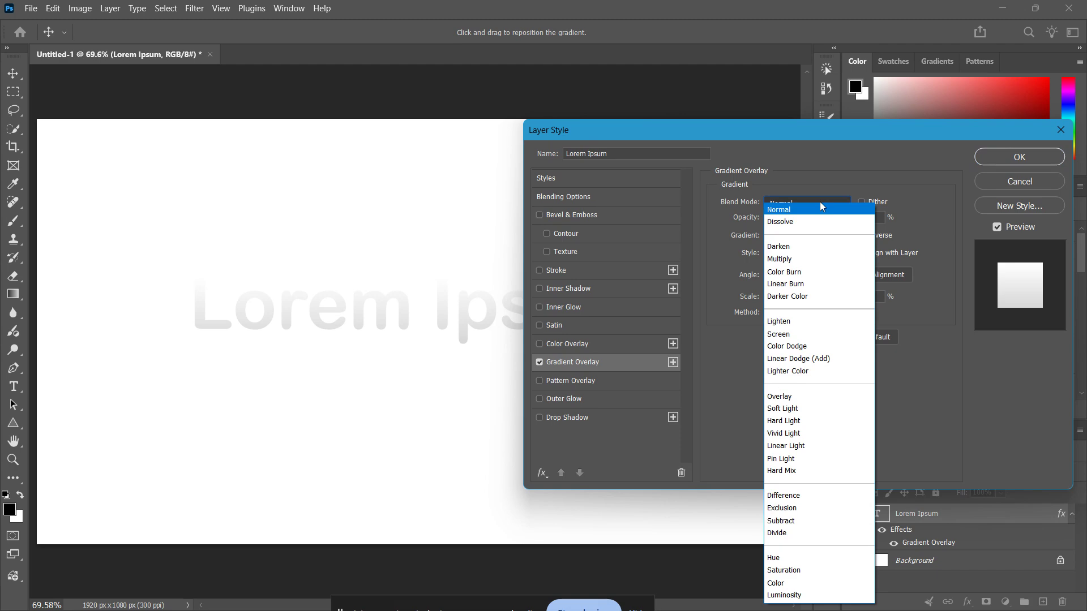
pyautogui.click(820, 202)
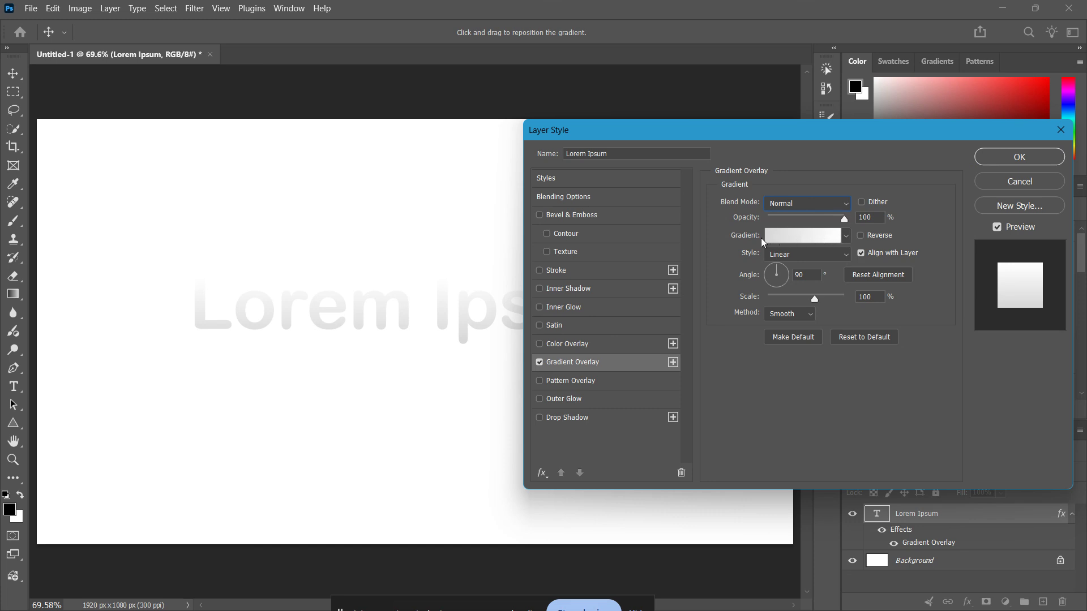
pyautogui.click(844, 237)
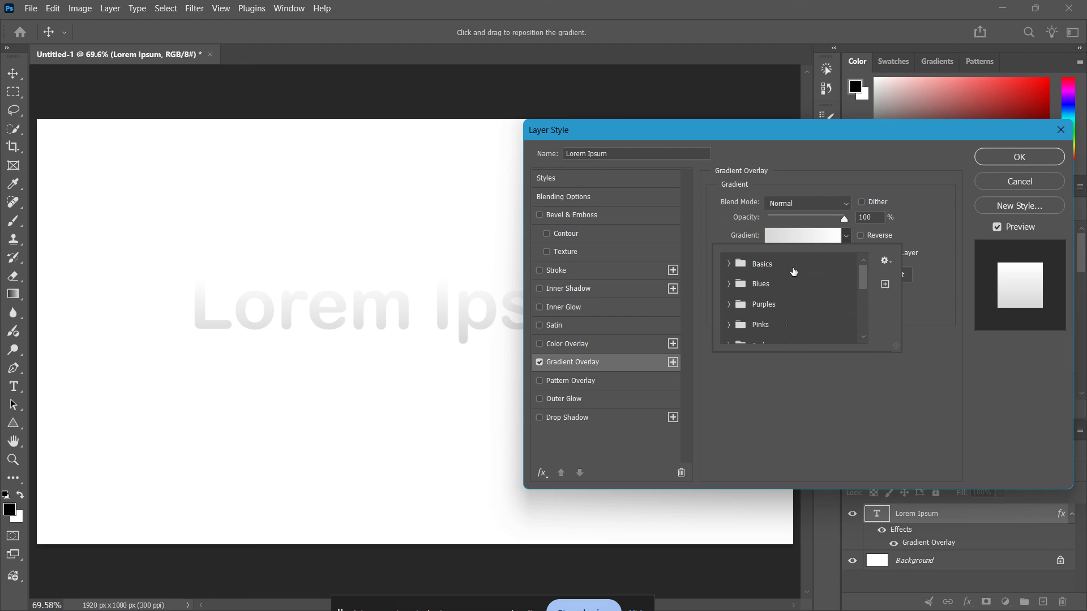
pyautogui.scroll(-1, 791, 321)
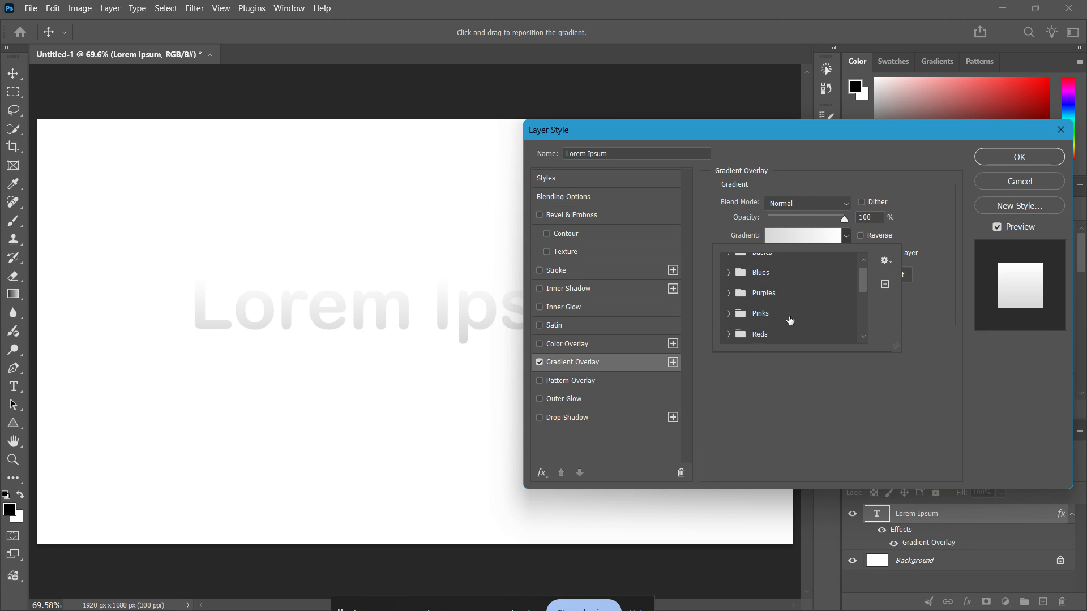
pyautogui.scroll(1, 790, 320)
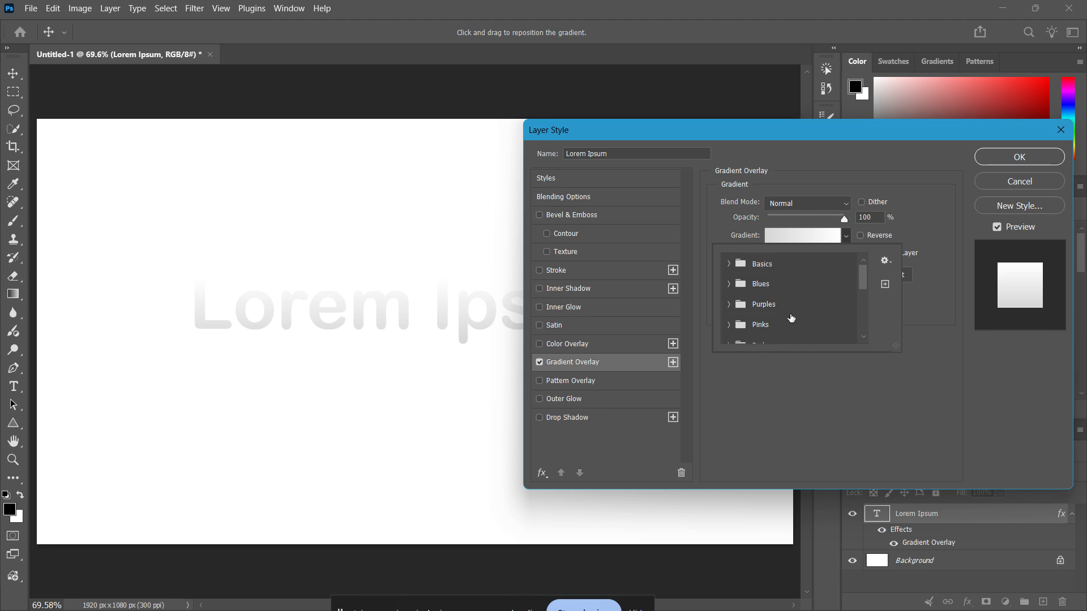
pyautogui.click(729, 305)
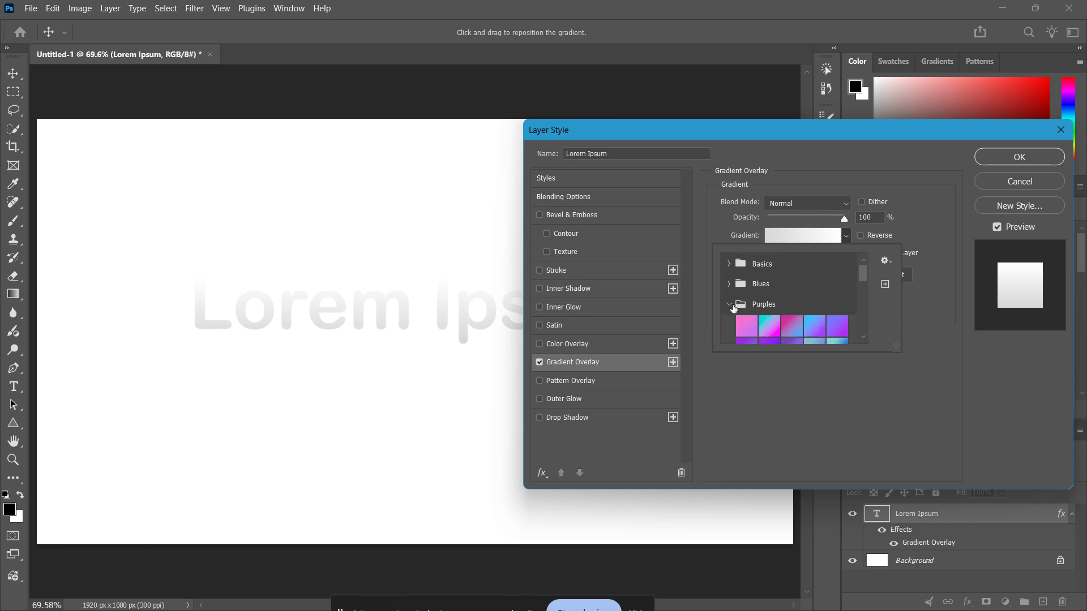
pyautogui.click(730, 306)
pyautogui.scroll(-3, 736, 309)
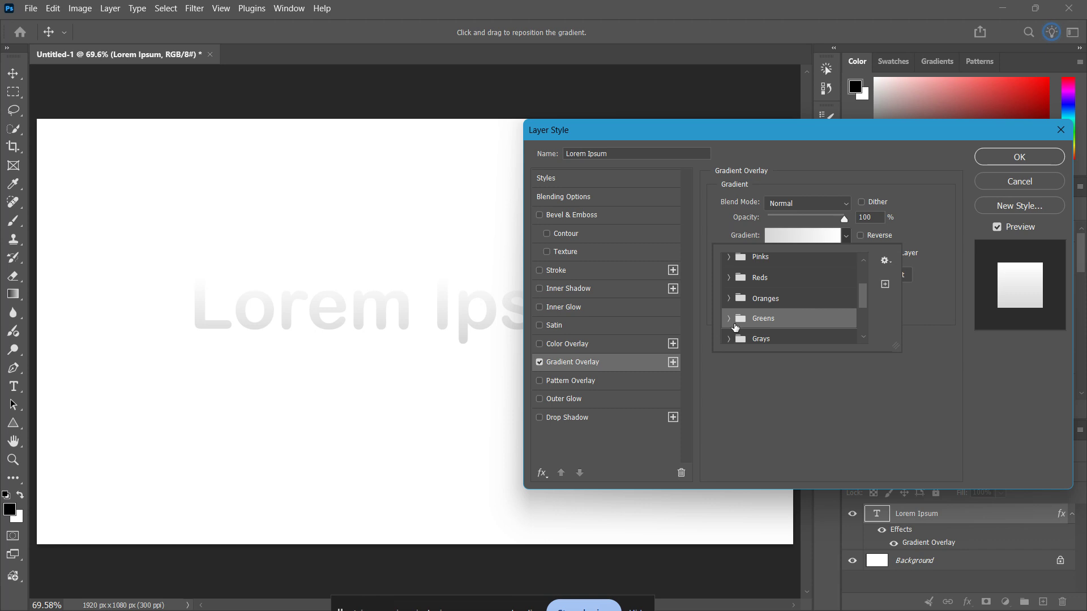
pyautogui.click(730, 323)
pyautogui.scroll(-5, 747, 322)
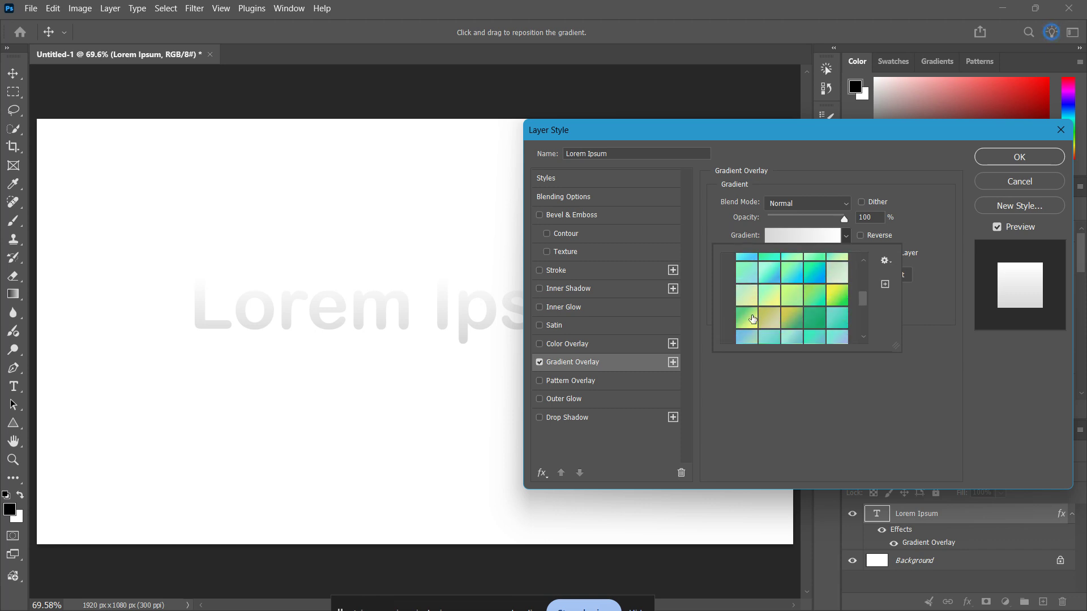
pyautogui.scroll(-3, 753, 320)
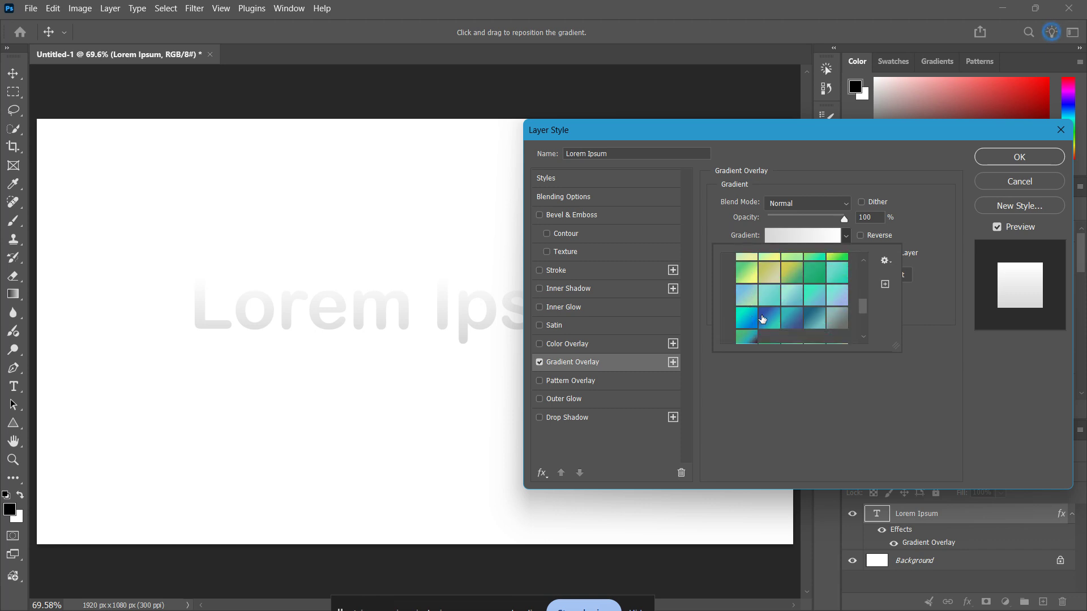
pyautogui.scroll(3, 764, 313)
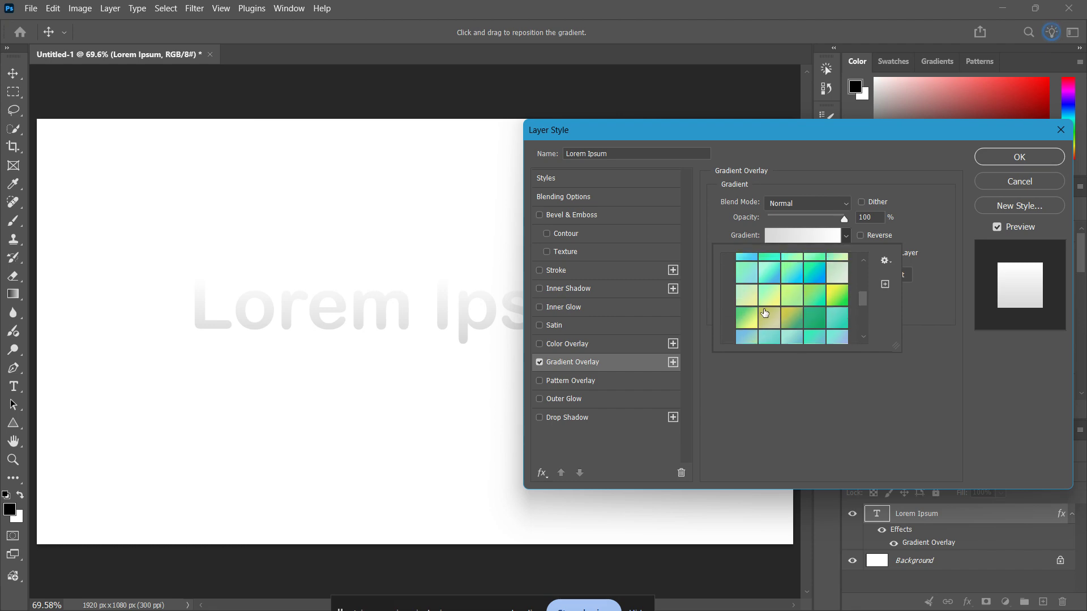
pyautogui.click(872, 163)
pyautogui.click(800, 237)
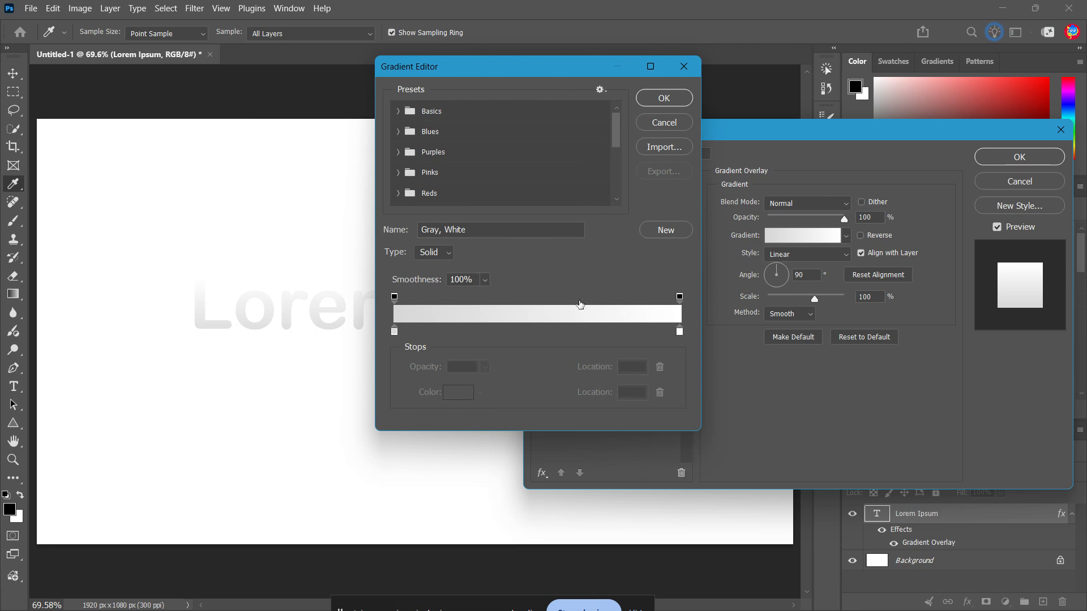
pyautogui.click(692, 68)
pyautogui.click(847, 237)
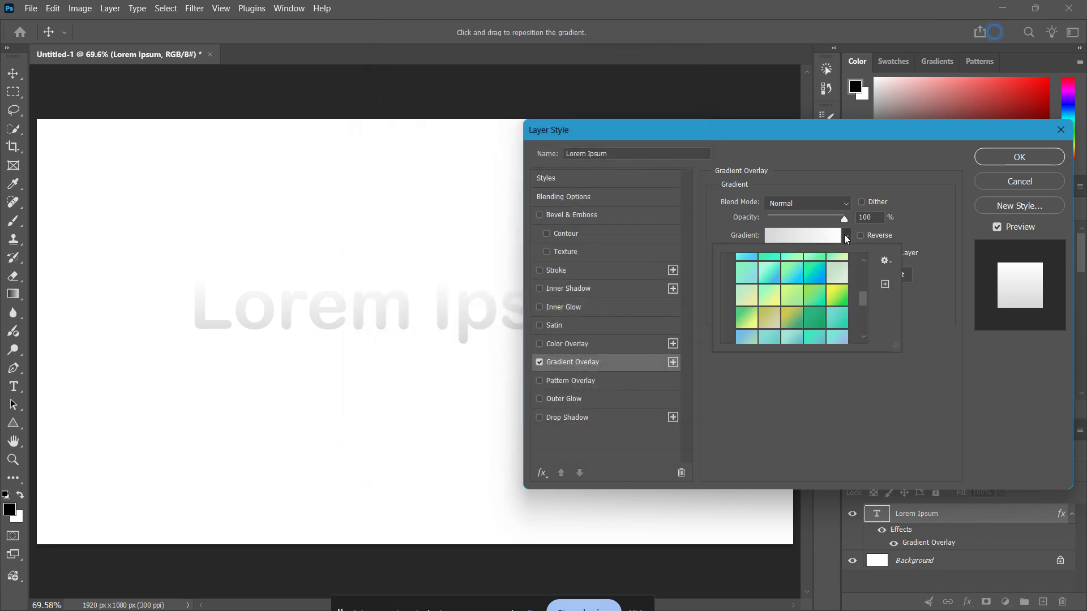
pyautogui.click(846, 236)
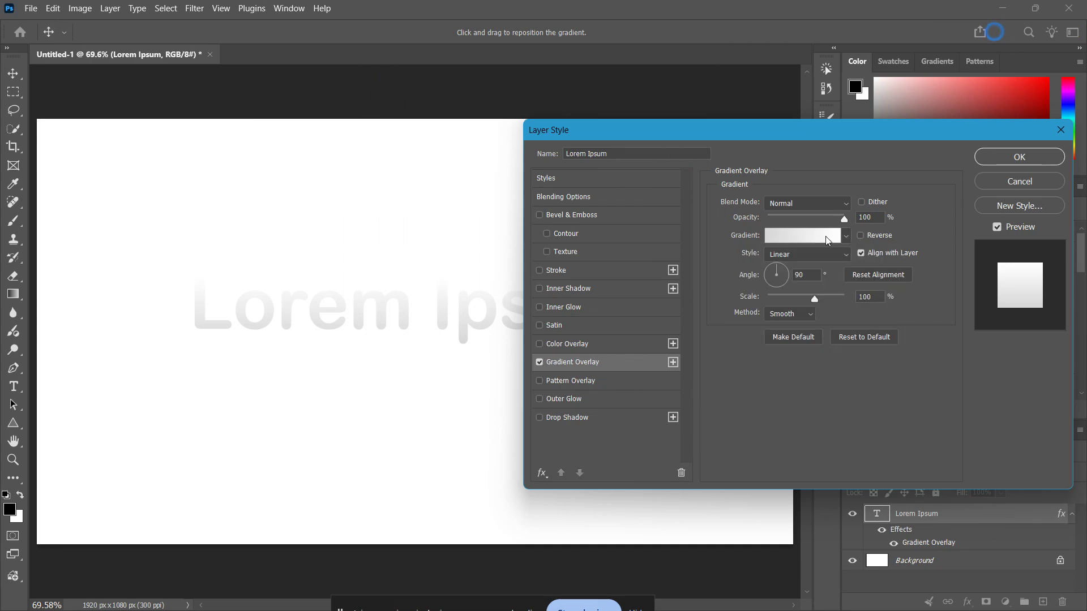
# Open the overlay's gradient in the Gradient Editor and shift the midpoint between its opacity stops to location 49
pyautogui.click(829, 238)
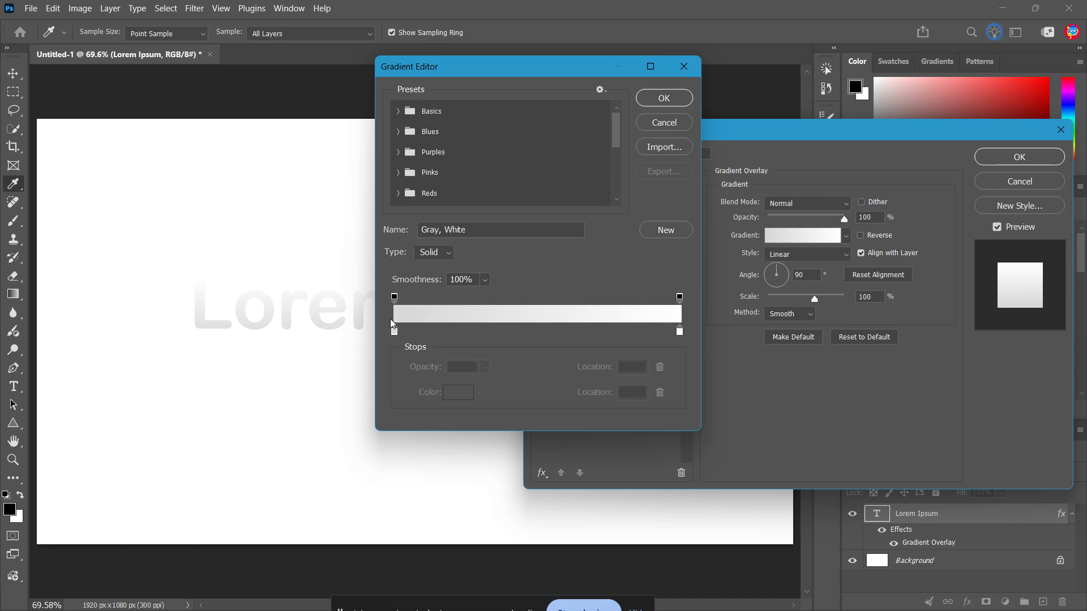
pyautogui.moveTo(395, 297)
pyautogui.mouseDown()
pyautogui.moveTo(470, 299)
pyautogui.moveTo(395, 298)
pyautogui.mouseUp()
pyautogui.moveTo(679, 298)
pyautogui.mouseDown()
pyautogui.moveTo(579, 297)
pyautogui.moveTo(680, 299)
pyautogui.mouseUp()
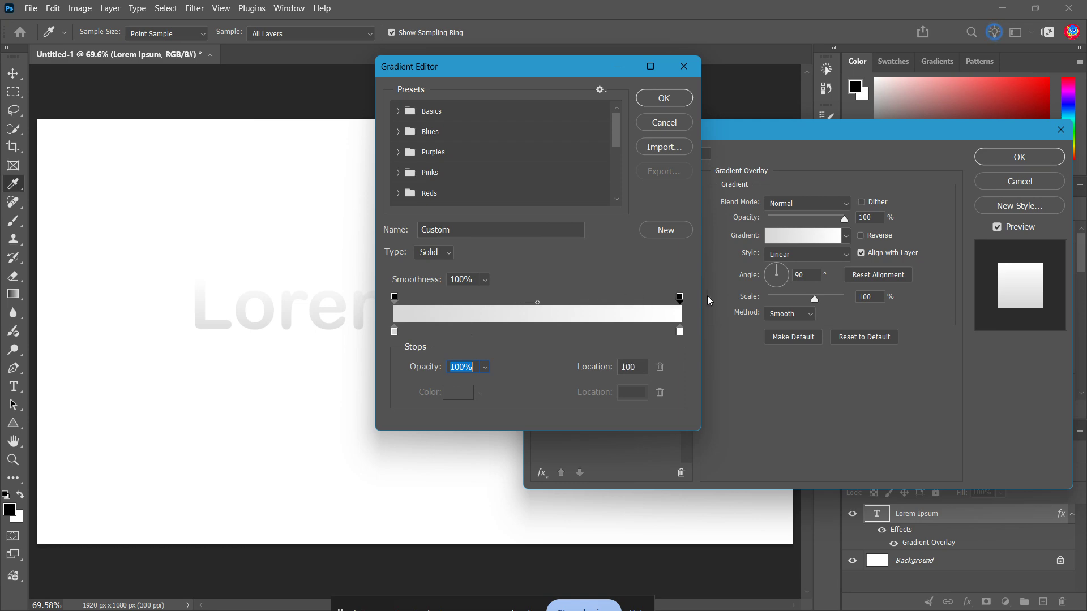
pyautogui.click(433, 252)
pyautogui.click(430, 258)
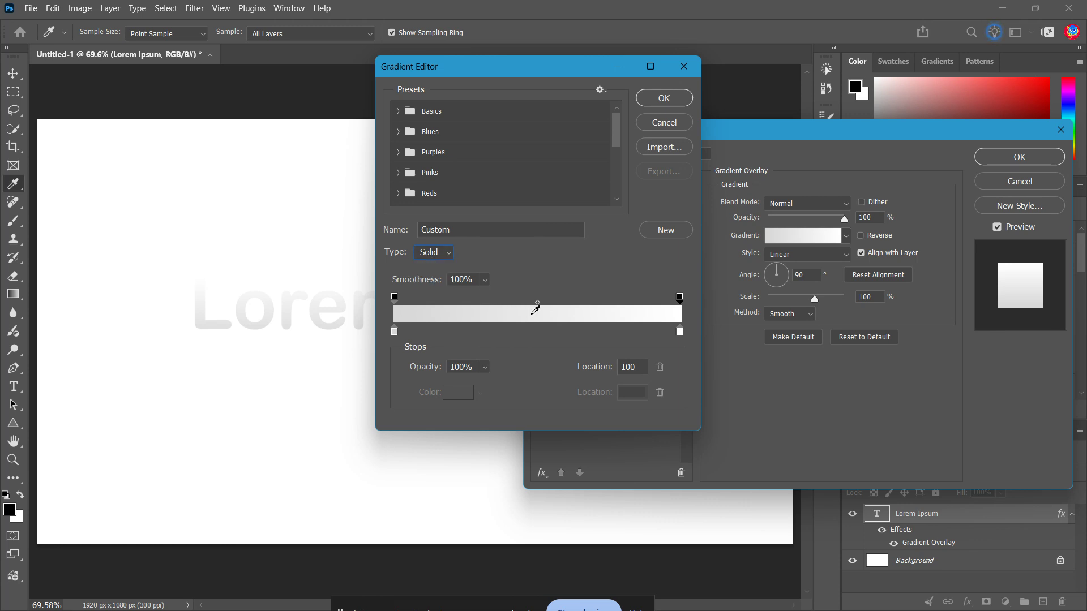
pyautogui.moveTo(538, 304); pyautogui.dragTo(535, 304)
# Apply the yellow-to-green Green_15 preset from the Greens group to the overlay's gradient
pyautogui.scroll(-2, 453, 186)
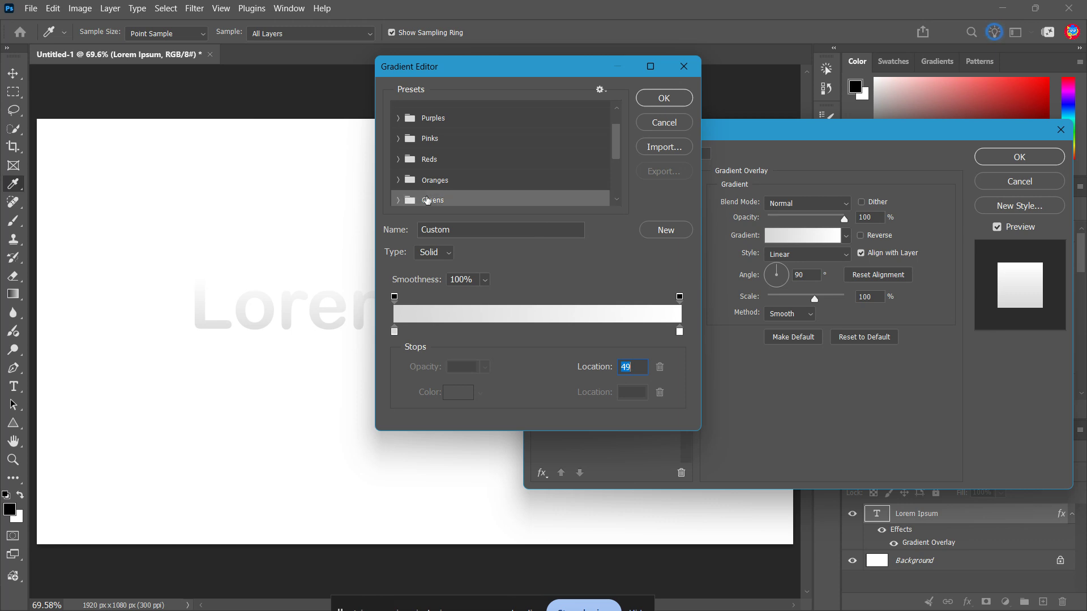
pyautogui.scroll(-2, 398, 181)
pyautogui.click(398, 166)
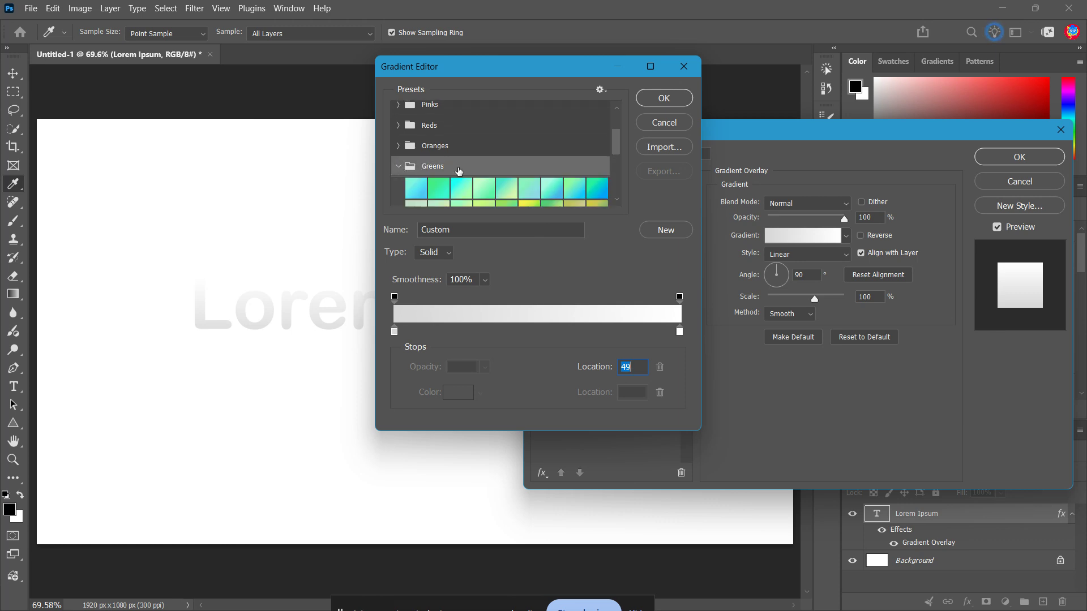
pyautogui.scroll(-2, 459, 170)
pyautogui.click(530, 184)
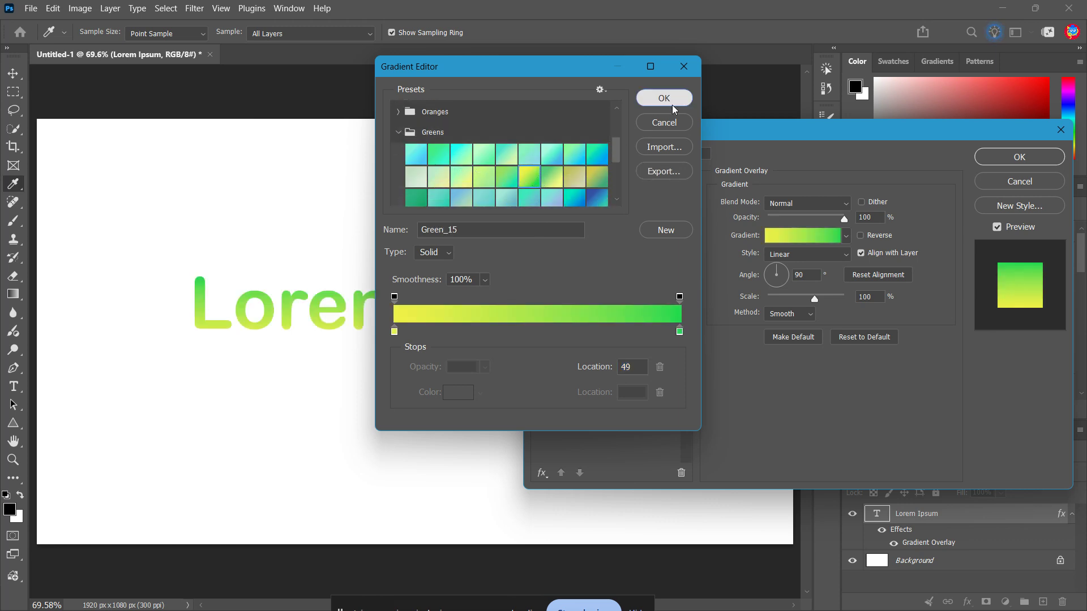
pyautogui.click(665, 98)
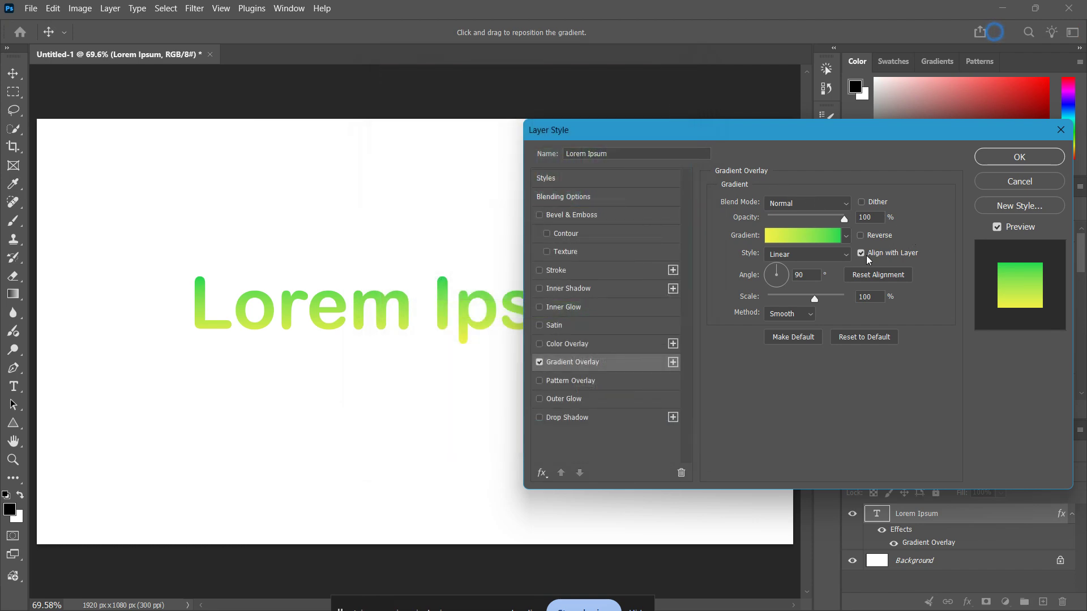
# Try different angles for the linear gradient overlay, including 38 and 94 degrees, and set the angle back to 90 degrees
pyautogui.click(831, 258)
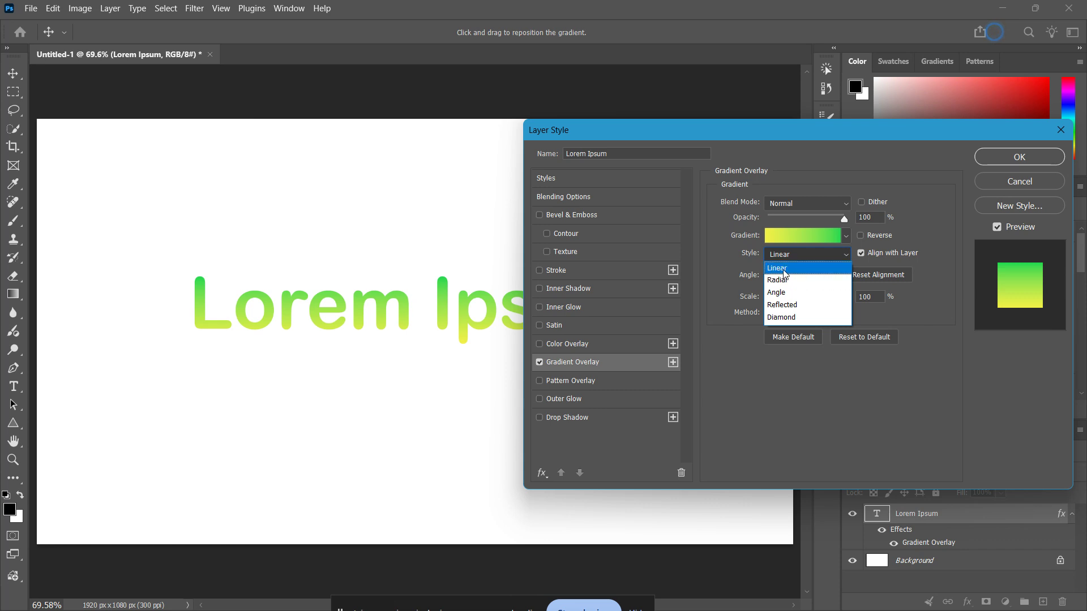
pyautogui.click(837, 255)
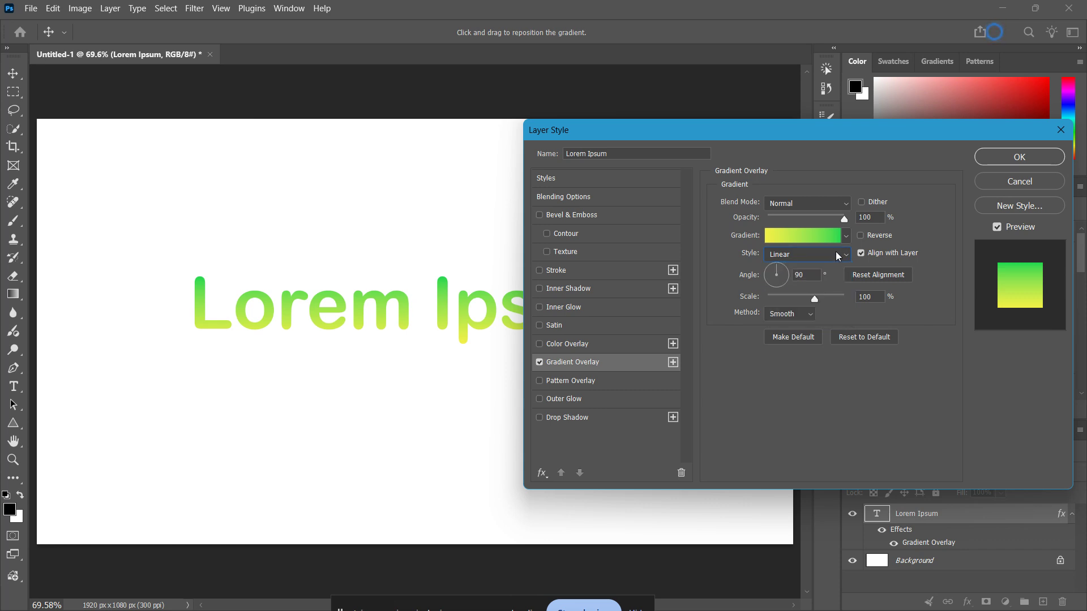
pyautogui.click(782, 271)
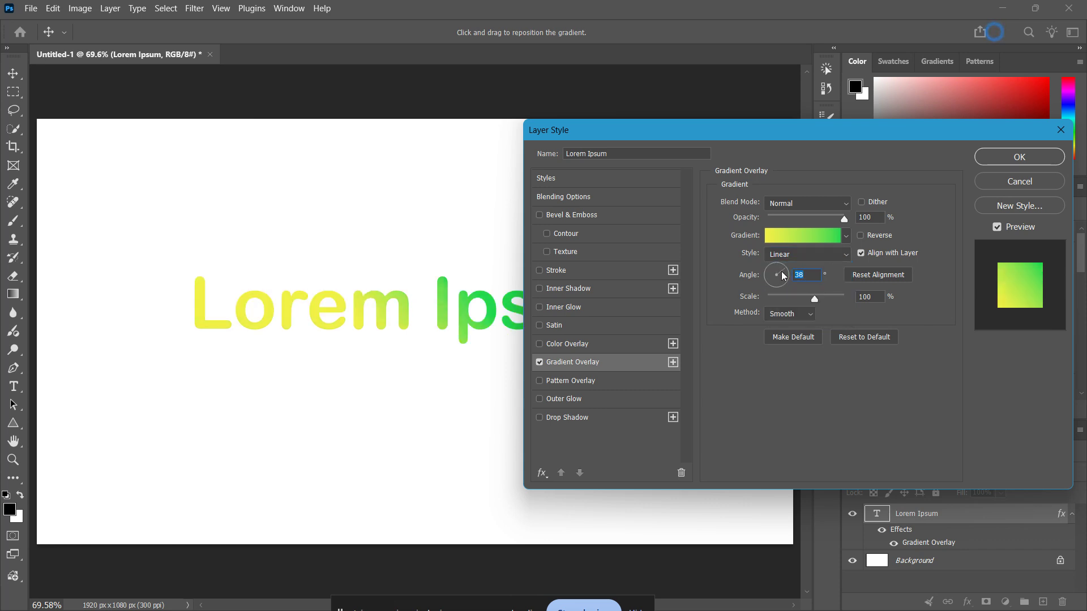
pyautogui.click(777, 270)
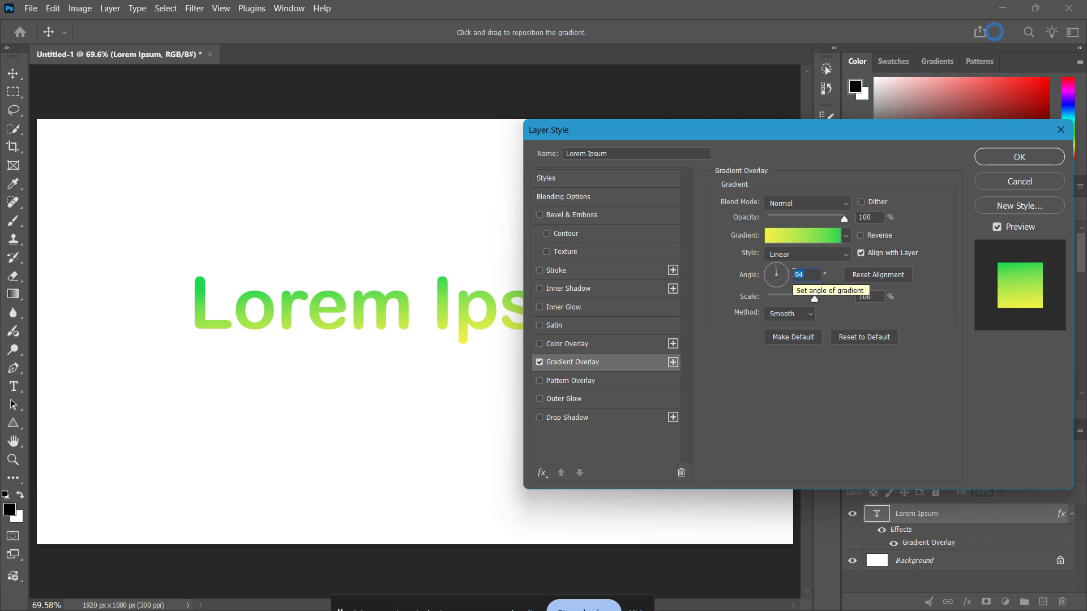
pyautogui.write('90')
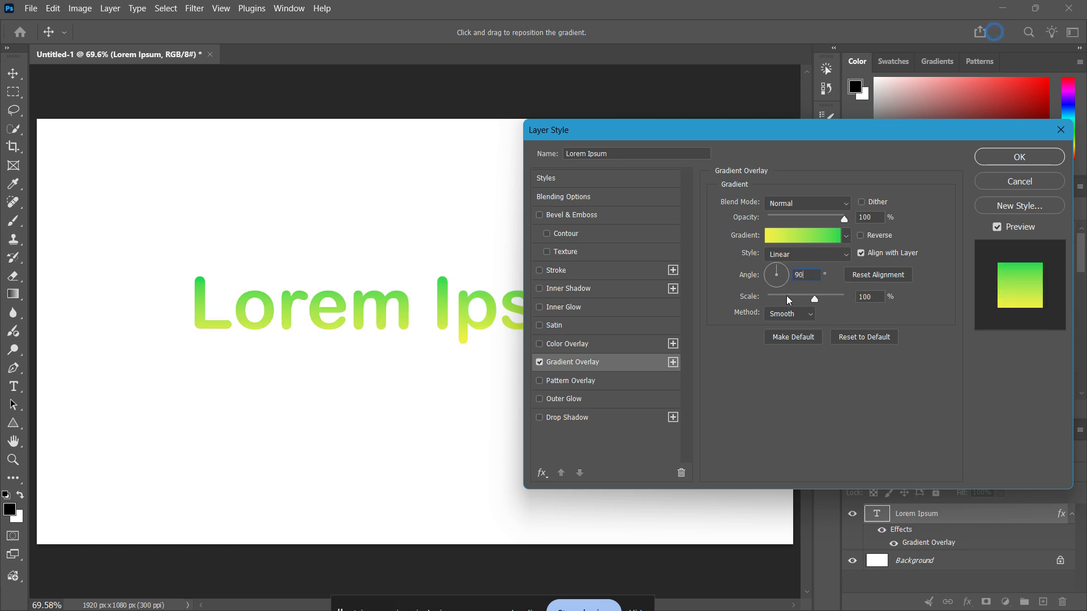
# Set the gradient overlay's angle to 0 degrees so the colours run horizontally across the text
pyautogui.doubleClick(794, 275)
pyautogui.write('0')
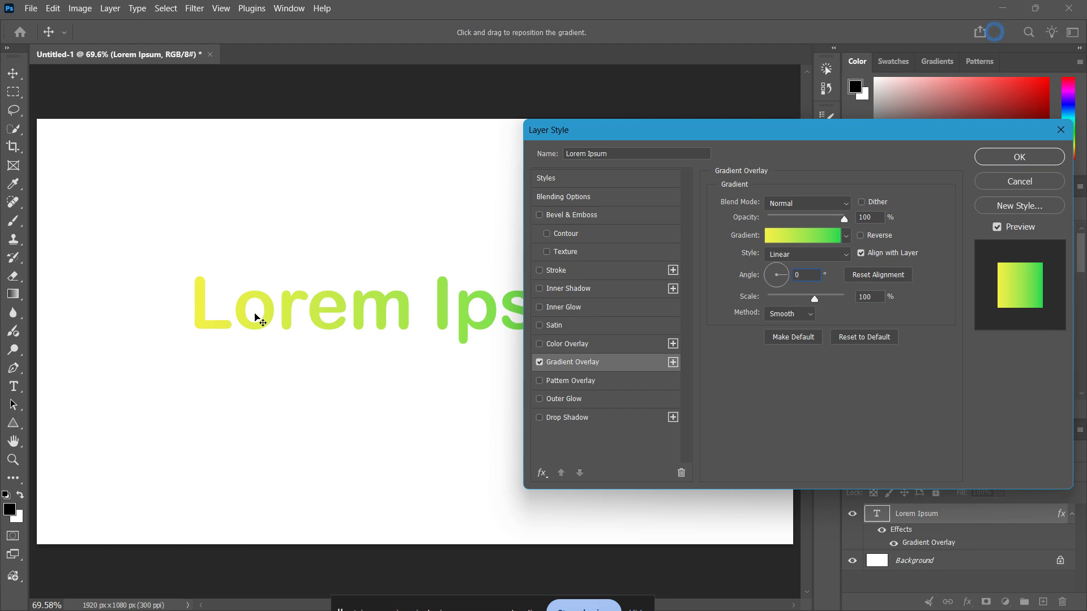
pyautogui.moveTo(716, 138); pyautogui.dragTo(703, 108)
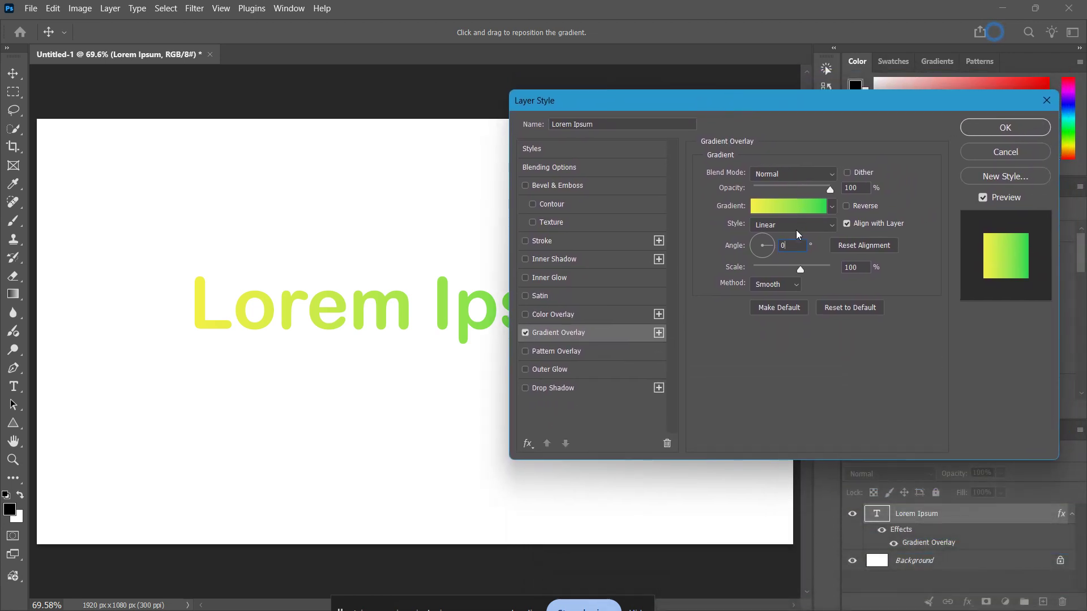
# Set the gradient overlay's scale to 150% and its angle to 90 degrees, and apply the layer style
pyautogui.moveTo(800, 270); pyautogui.dragTo(828, 269)
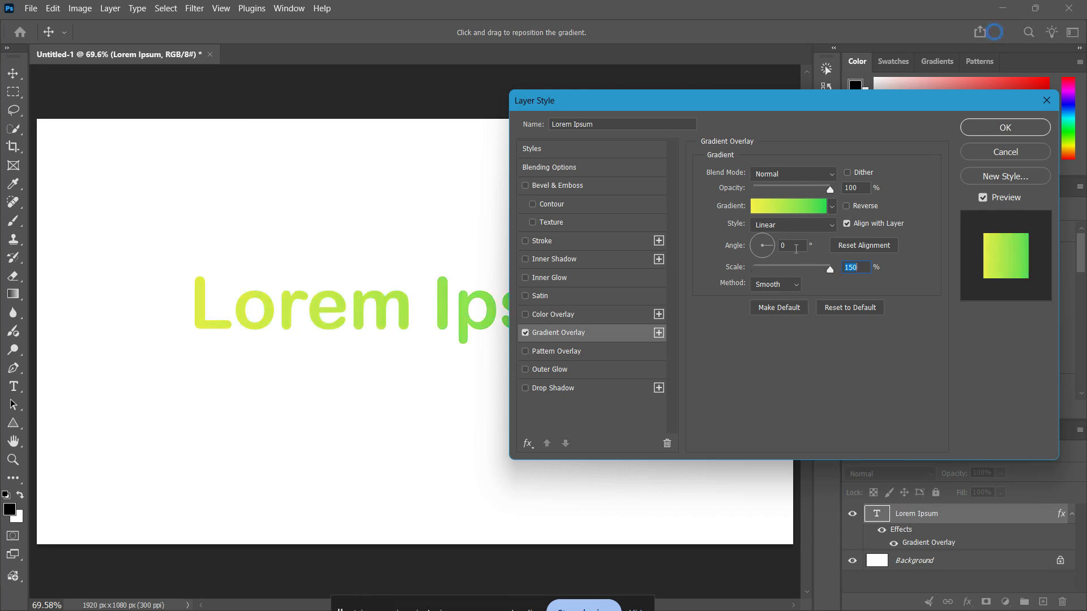
pyautogui.click(797, 248)
pyautogui.write('90')
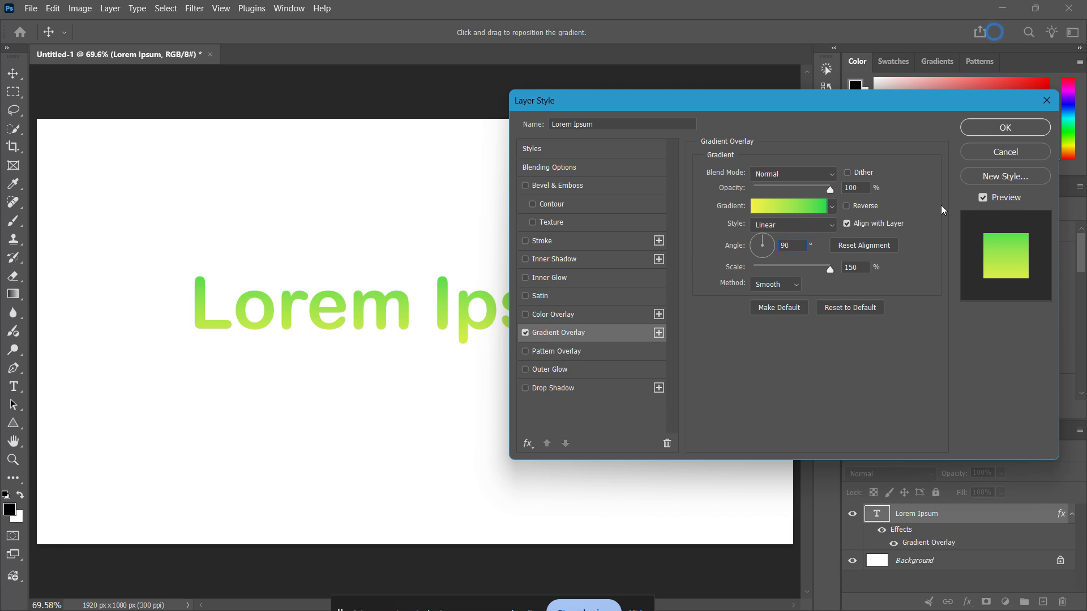
pyautogui.click(997, 128)
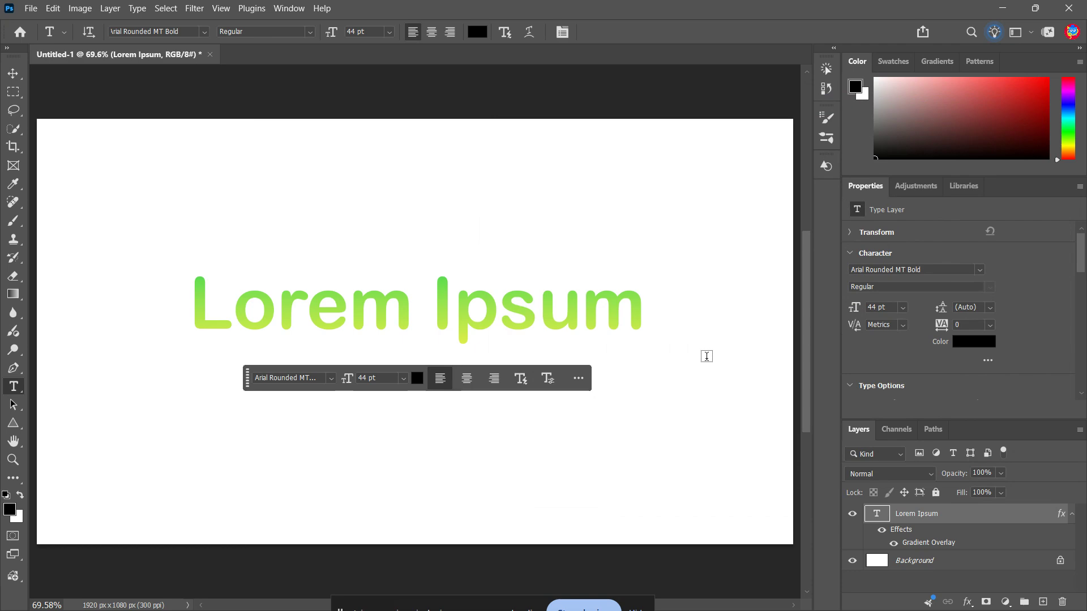
# Reposition the Lorem Ipsum text slightly further left on the canvas with the Move tool
pyautogui.press('v')
pyautogui.moveTo(564, 323); pyautogui.dragTo(523, 324)
pyautogui.click(620, 427)
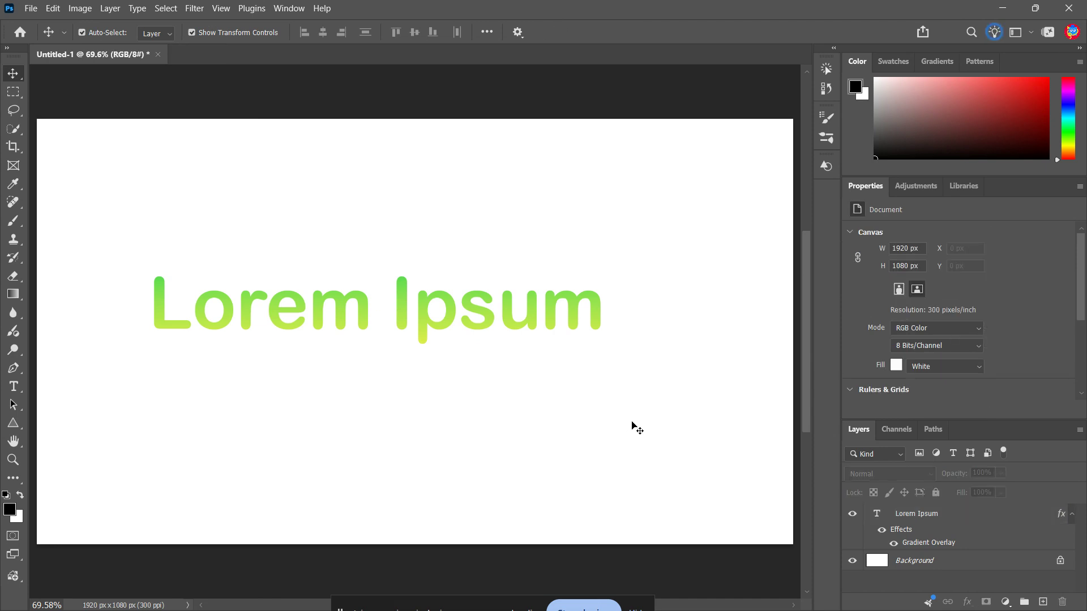
pyautogui.moveTo(579, 309); pyautogui.dragTo(590, 315)
pyautogui.click(687, 428)
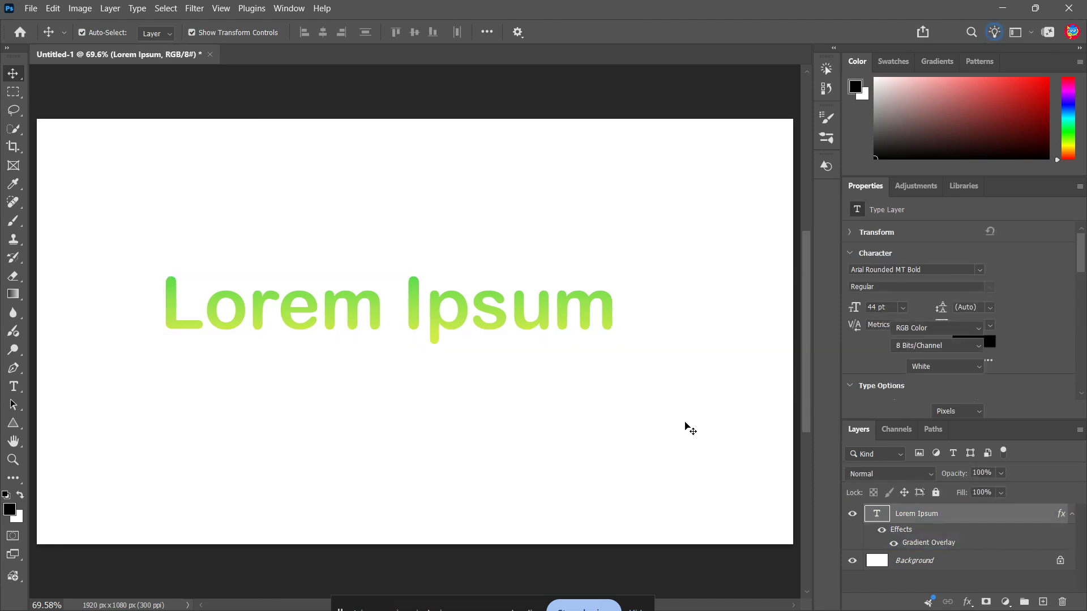